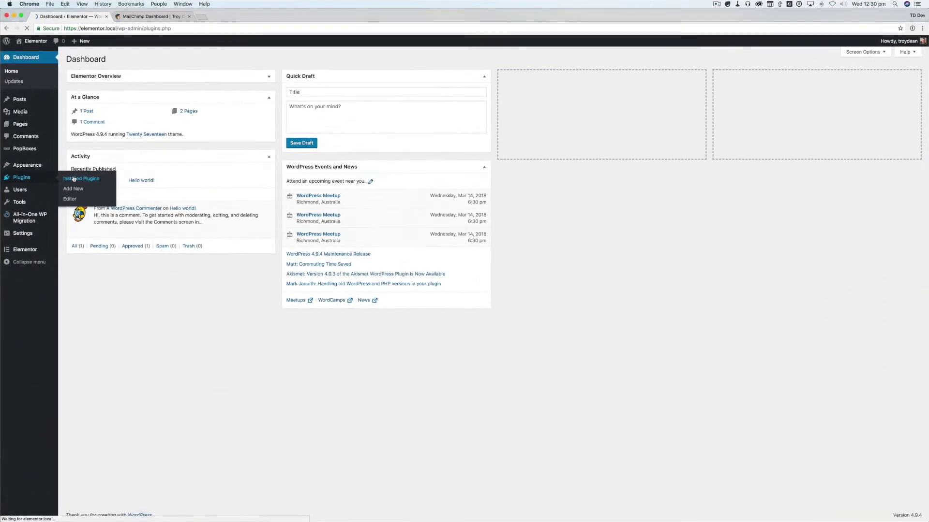
# Step: Open Elementor's General settings from the Installed Plugins list
pyautogui.click(80, 178)
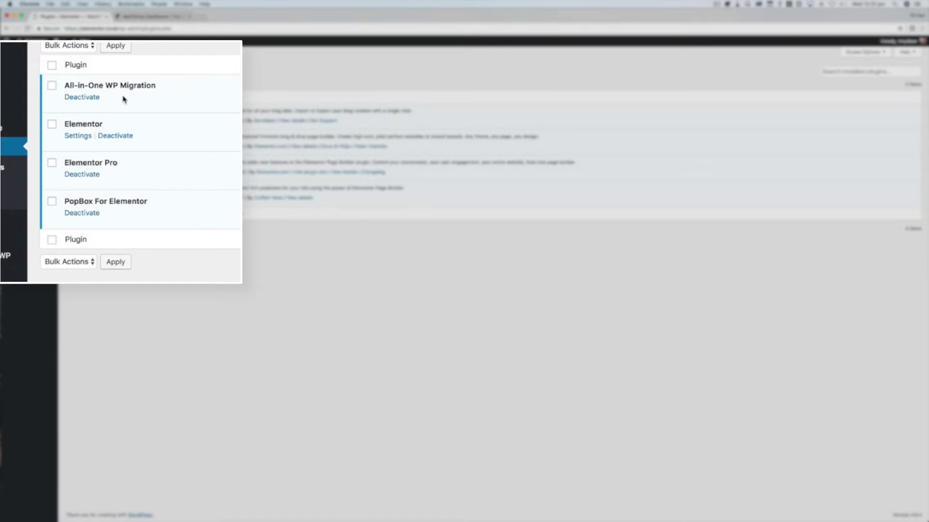
# Step: Open Elementor's Integrations settings to reach the empty MailChimp API Key field
pyautogui.click(77, 136)
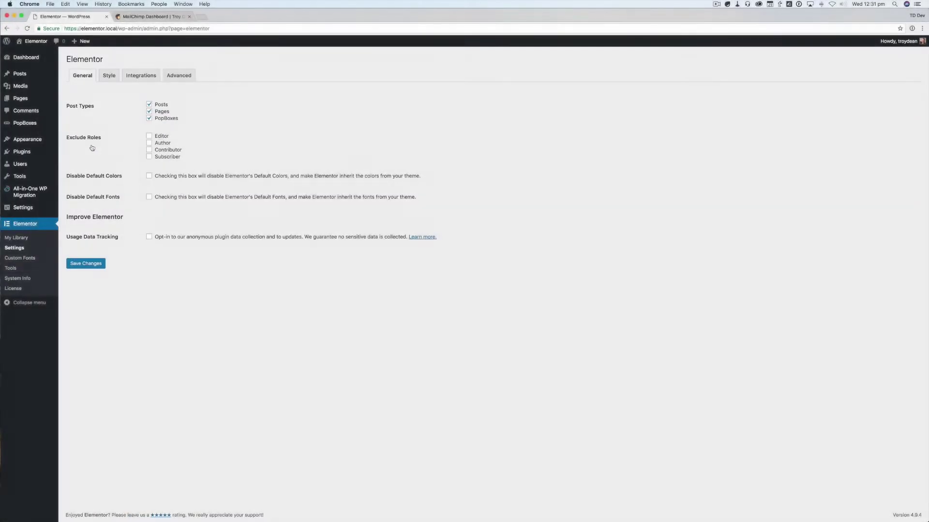
pyautogui.click(141, 76)
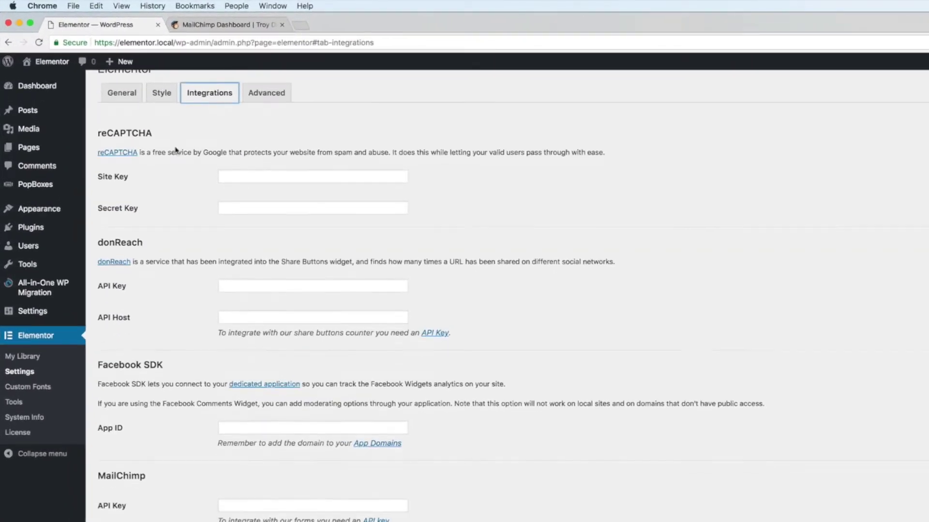
pyautogui.scroll(-3, 175, 150)
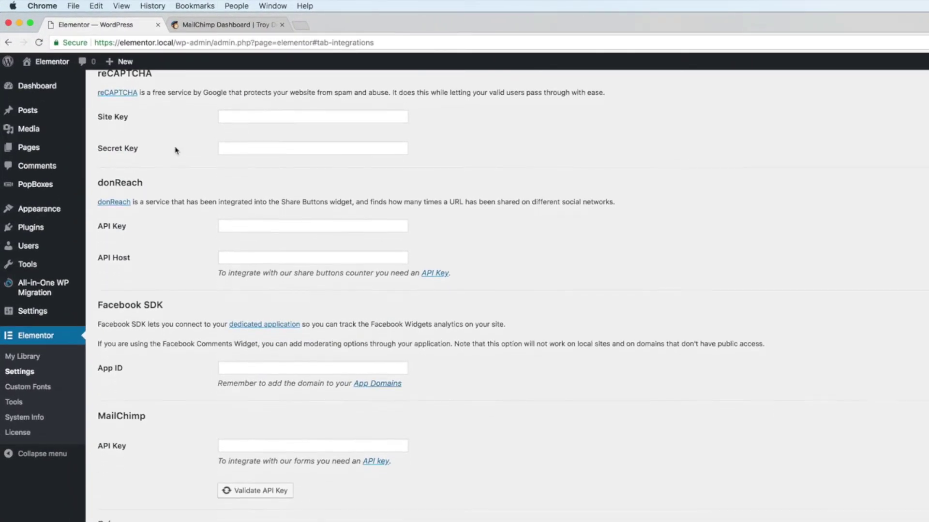
pyautogui.scroll(-2, 176, 150)
pyautogui.scroll(-3, 175, 147)
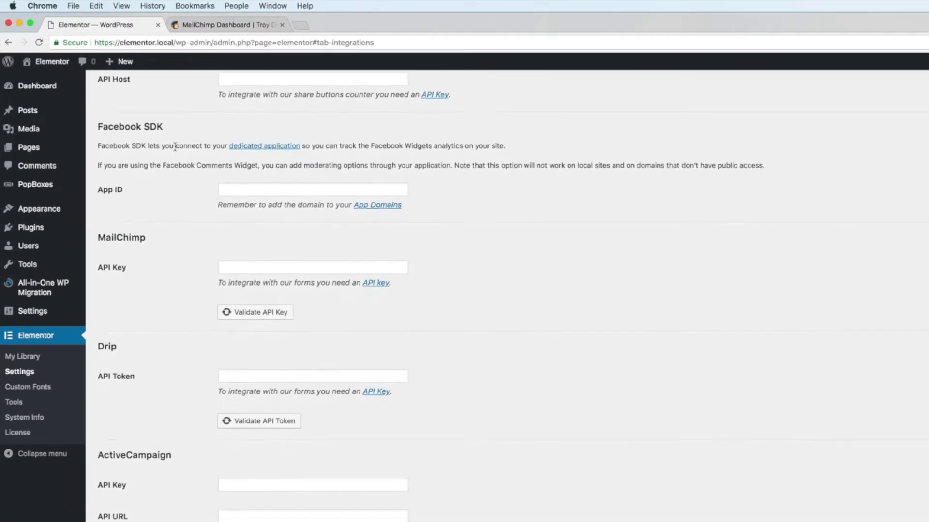
pyautogui.scroll(-2, 175, 147)
pyautogui.scroll(-2, 169, 165)
pyautogui.scroll(-1, 168, 166)
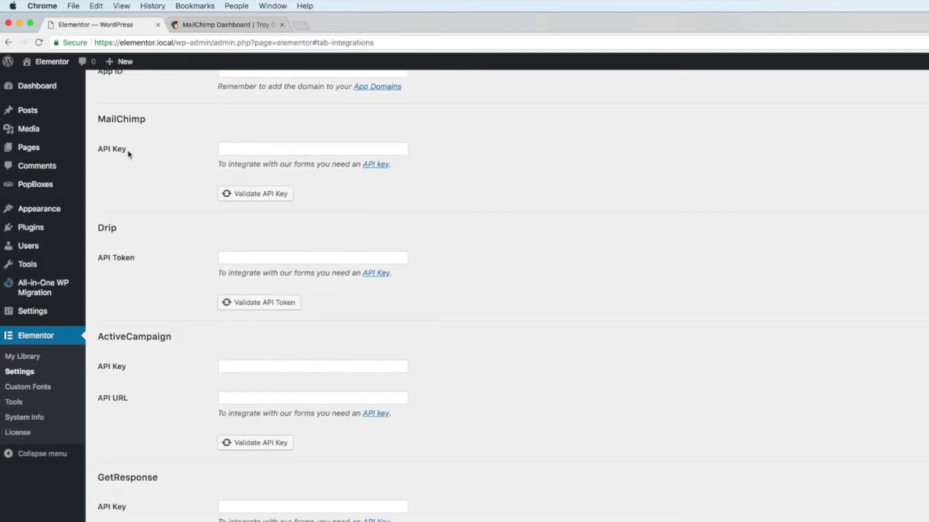
pyautogui.scroll(-1, 118, 161)
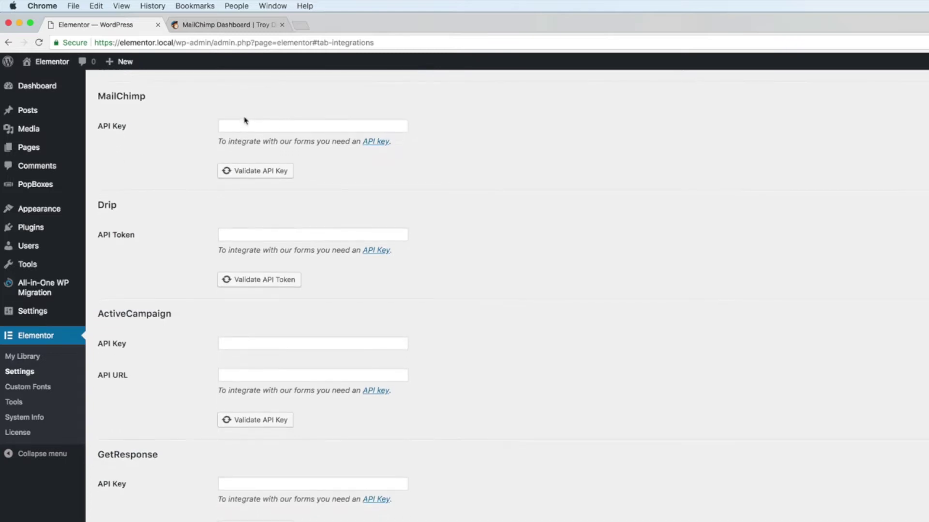
# Step: Copy the first key from MailChimp's Account > Extras > API keys page
pyautogui.click(225, 24)
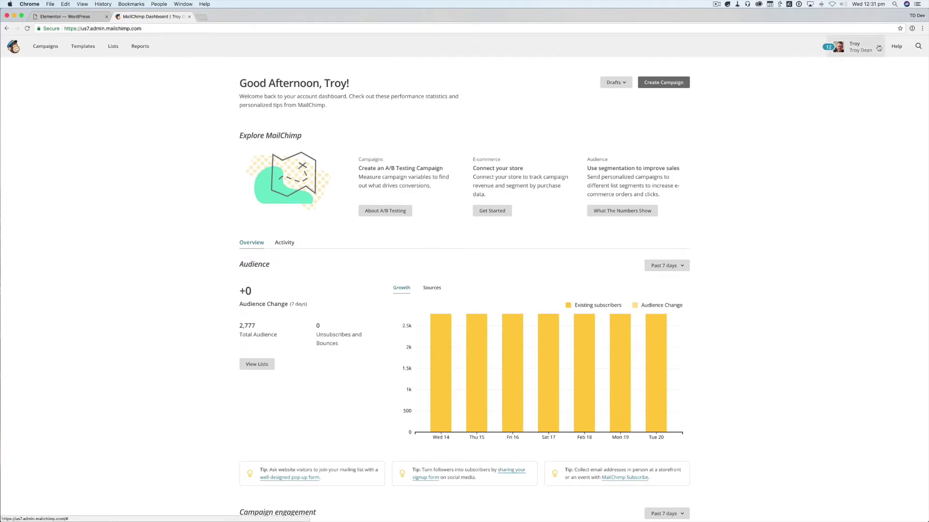
pyautogui.click(879, 47)
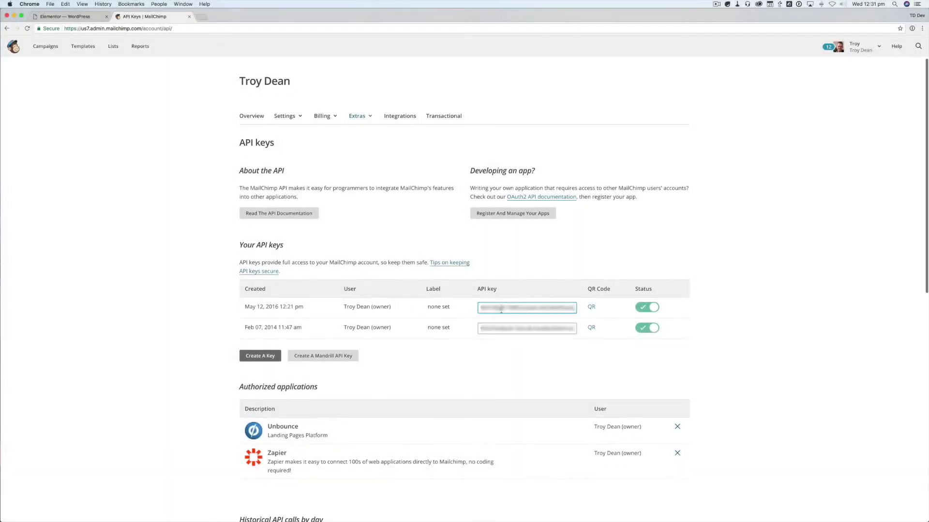
pyautogui.press('super+c')
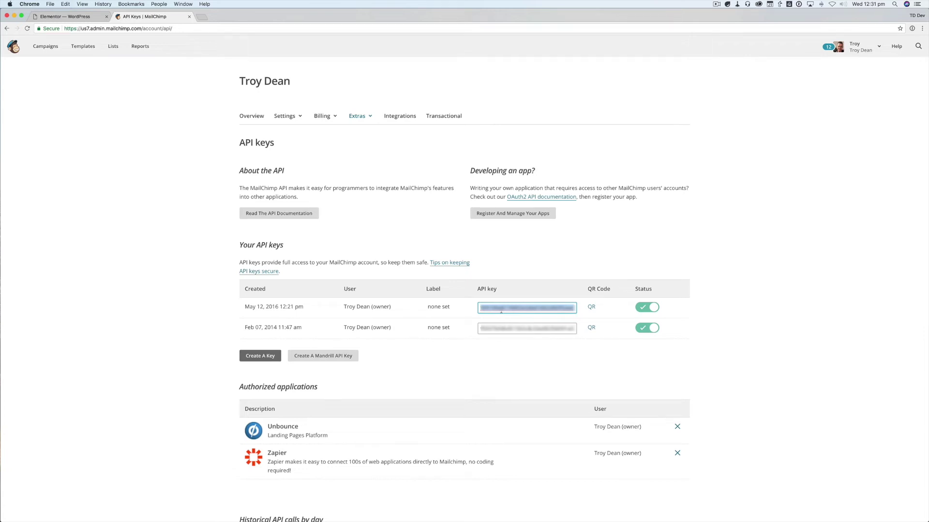
# Step: Paste the copied key into Elementor's MailChimp API Key field and validate it
pyautogui.click(65, 17)
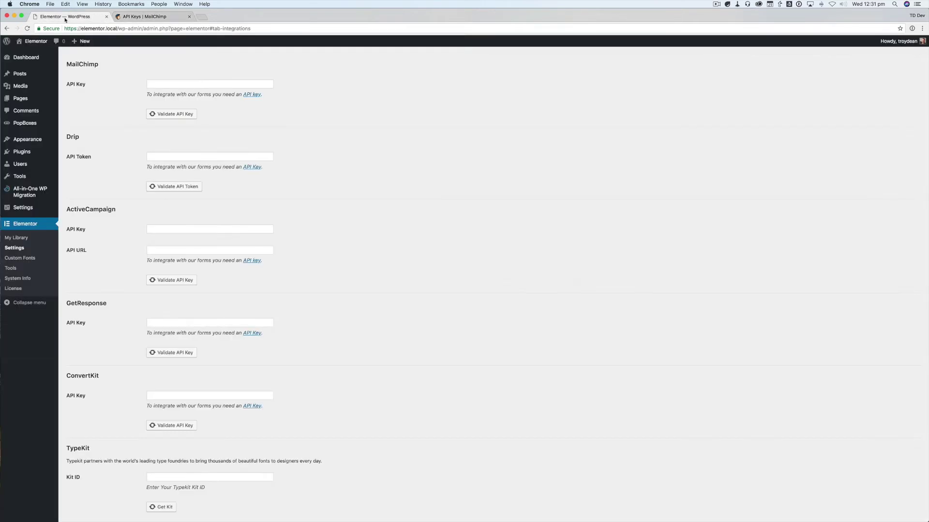
pyautogui.click(159, 86)
pyautogui.hotkey('ctrl', 'v')
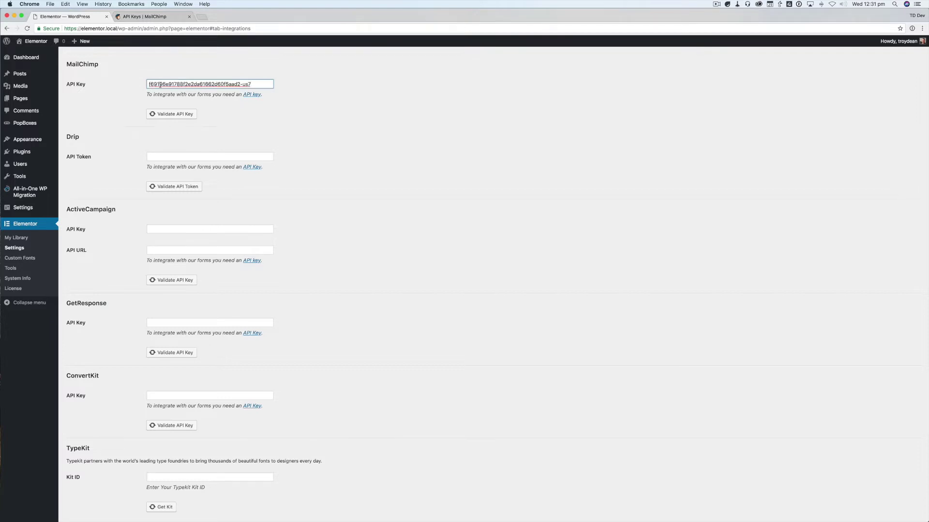
pyautogui.click(174, 115)
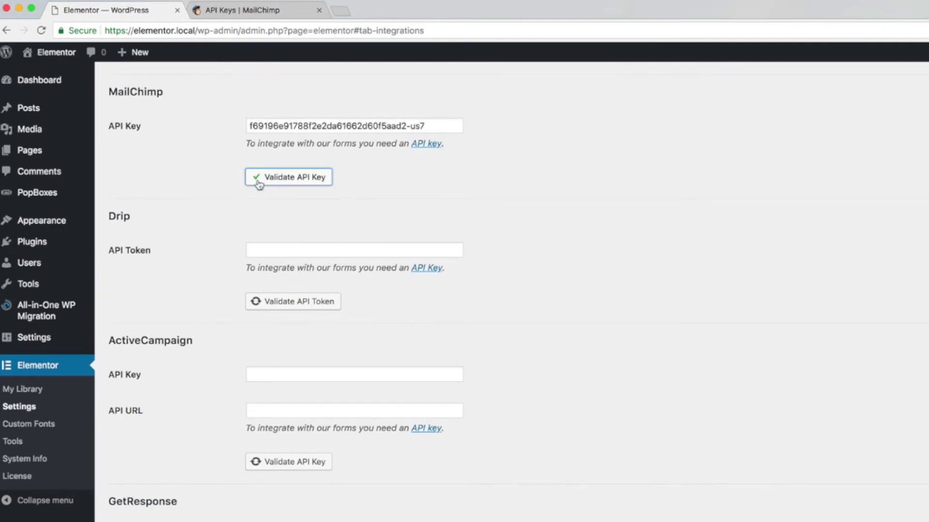
pyautogui.scroll(-3, 211, 247)
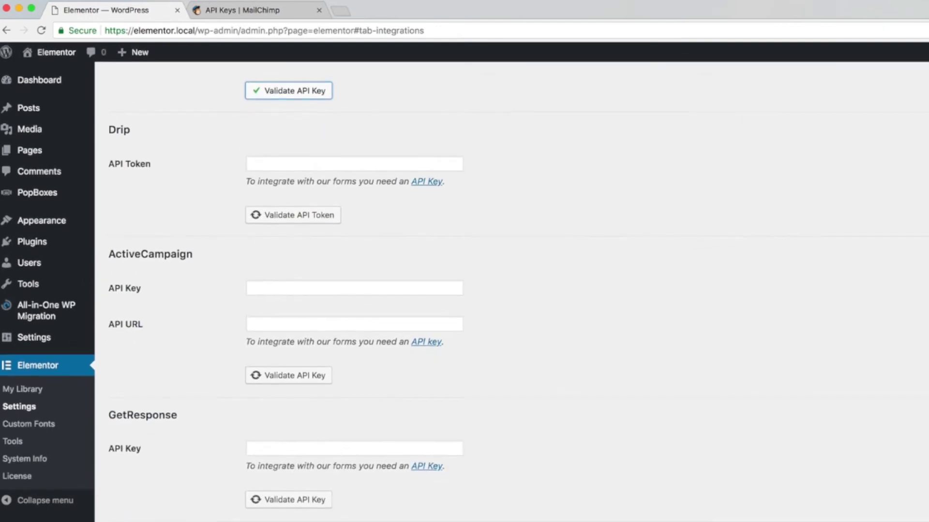
pyautogui.scroll(1, 291, 254)
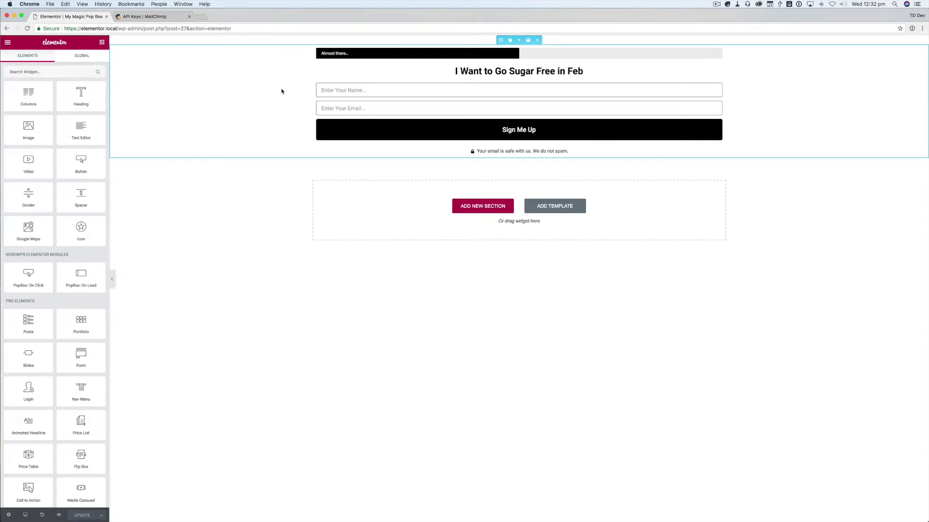
pyautogui.moveTo(391, 90)
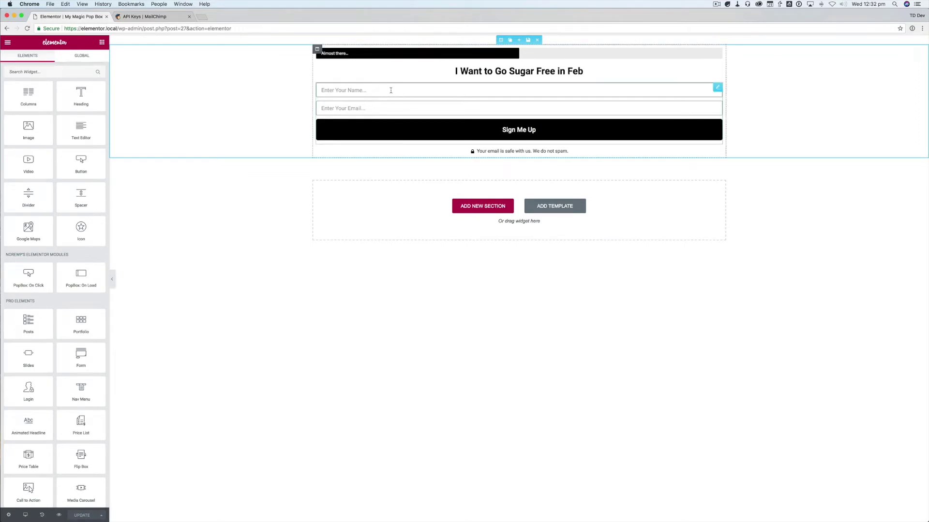
# Step: Select the pop-up's signup form widget to show its Name and Email fields
pyautogui.click(390, 90)
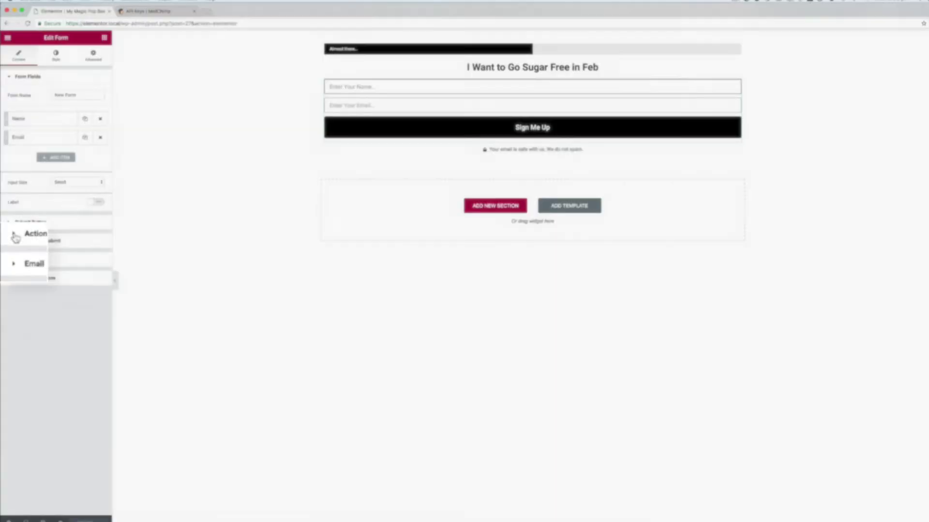
# Step: Replace the form's Email after-submit action with MailChimp
pyautogui.click(8, 239)
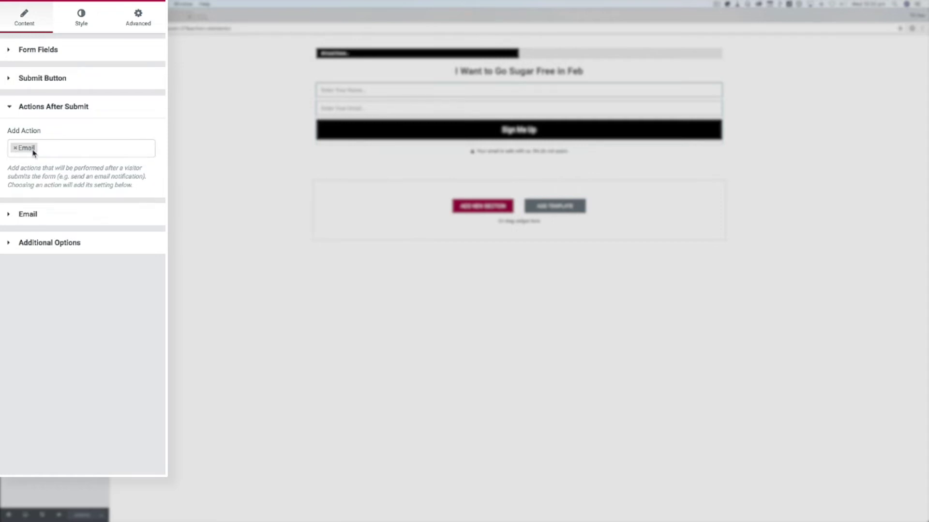
pyautogui.click(14, 148)
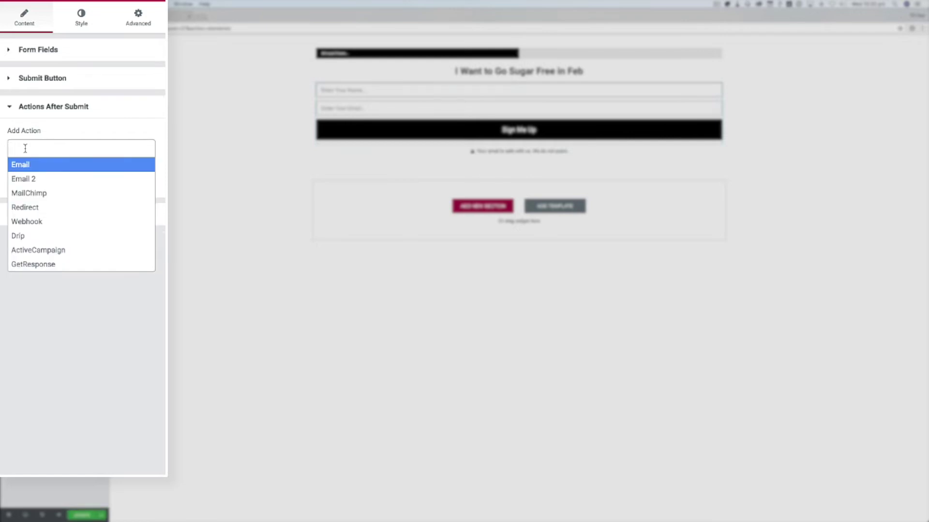
pyautogui.click(31, 193)
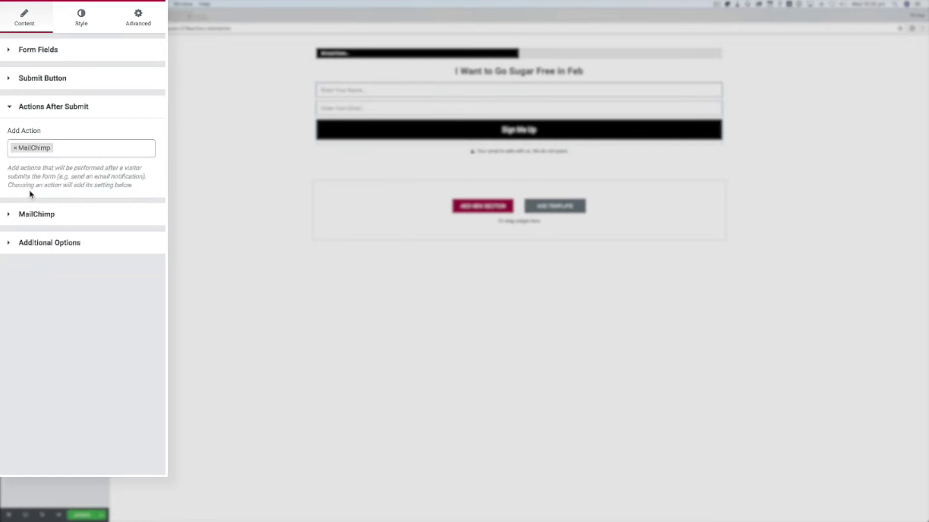
# Step: Map MailChimp Email to Email and First Name to Name, then update the form
pyautogui.click(9, 214)
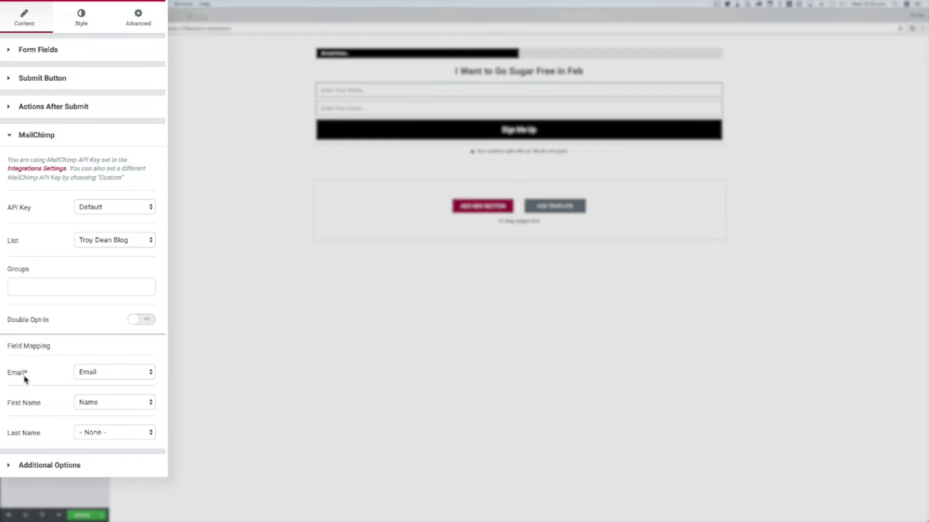
pyautogui.click(107, 373)
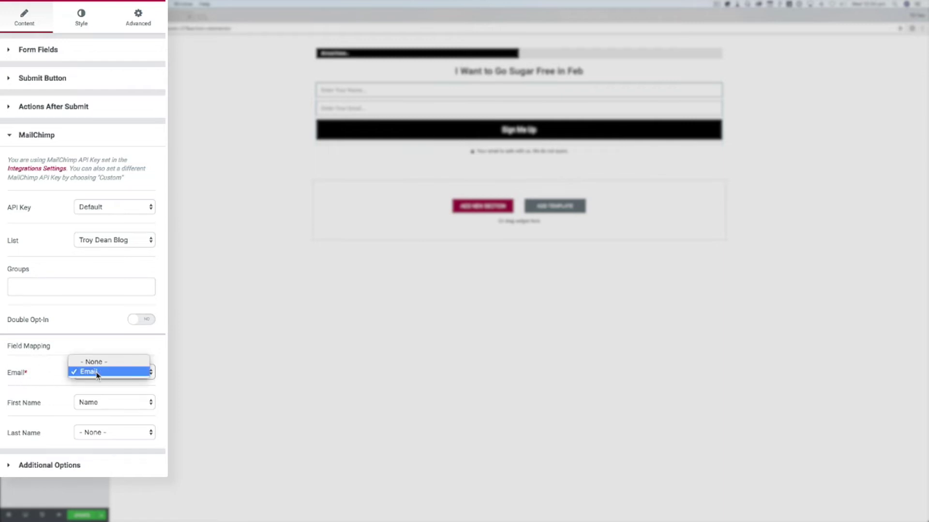
pyautogui.click(97, 372)
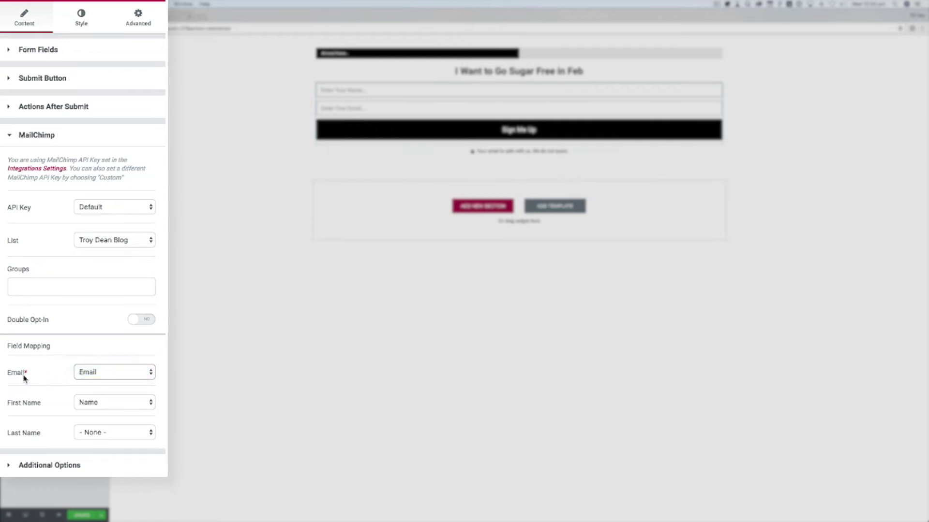
pyautogui.click(104, 406)
pyautogui.click(106, 402)
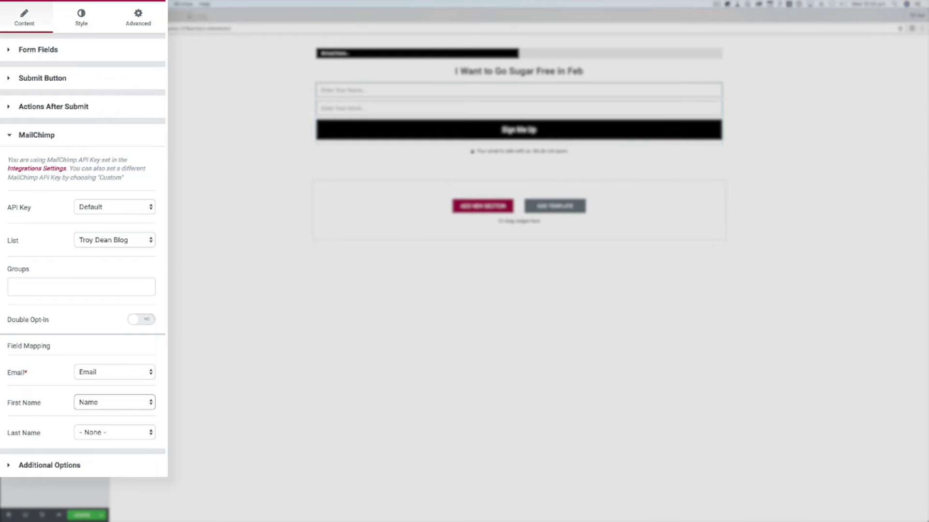
pyautogui.click(88, 515)
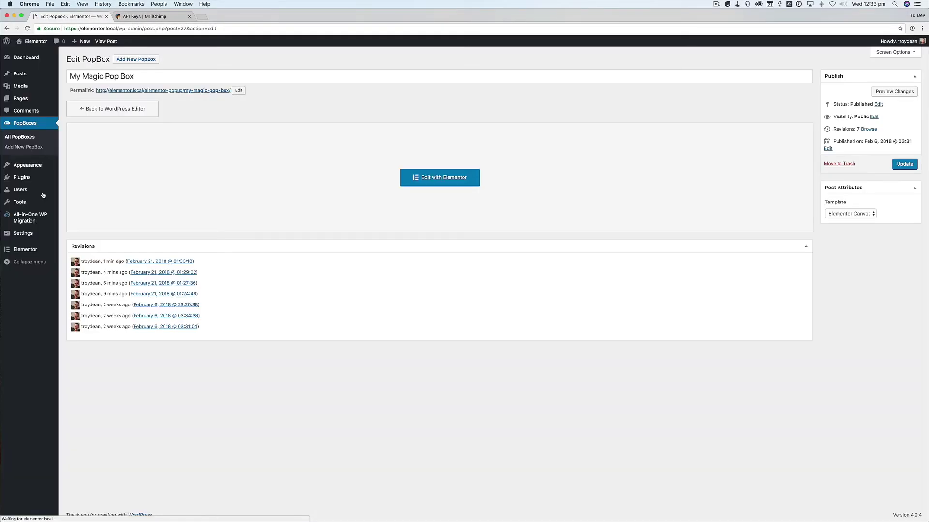
pyautogui.moveTo(21, 98)
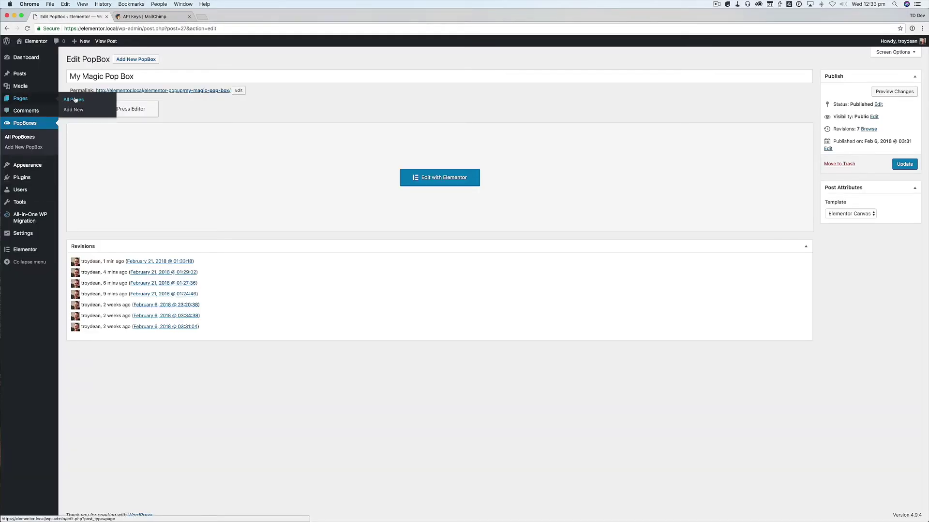
# Step: Open WordPress's All Pages list showing Landing Page and Sugar Free February
pyautogui.click(74, 100)
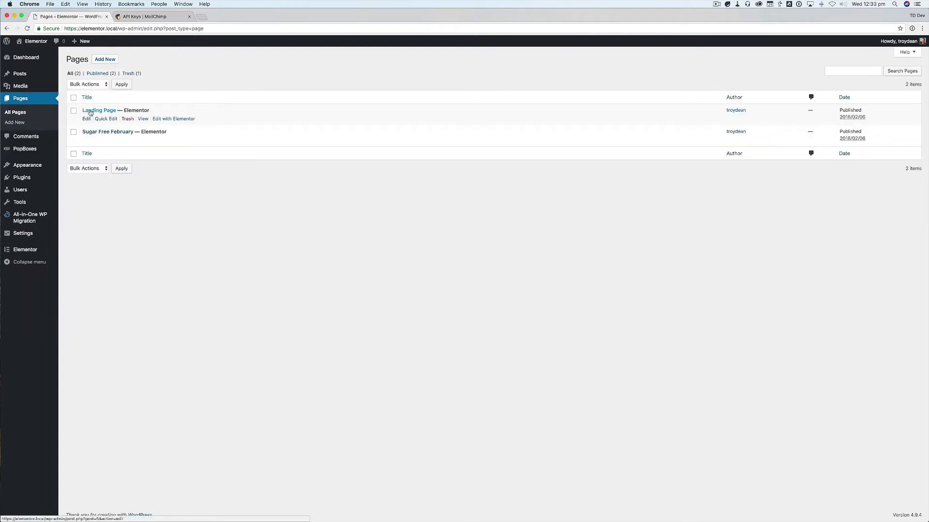
# Step: Submit a test name and email through the Landing Page's Download White Paper pop-up
pyautogui.click(143, 118)
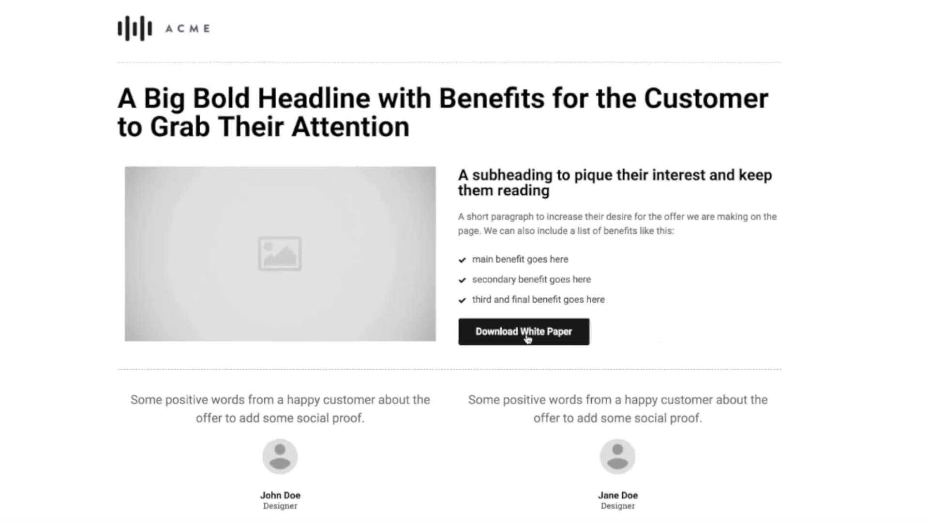
pyautogui.click(527, 338)
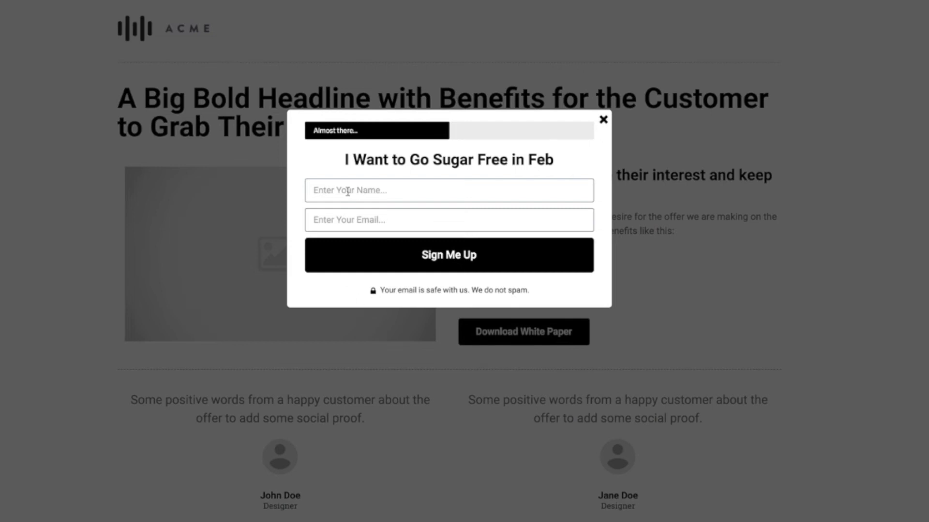
pyautogui.click(348, 190)
pyautogui.write('Richard Branson')
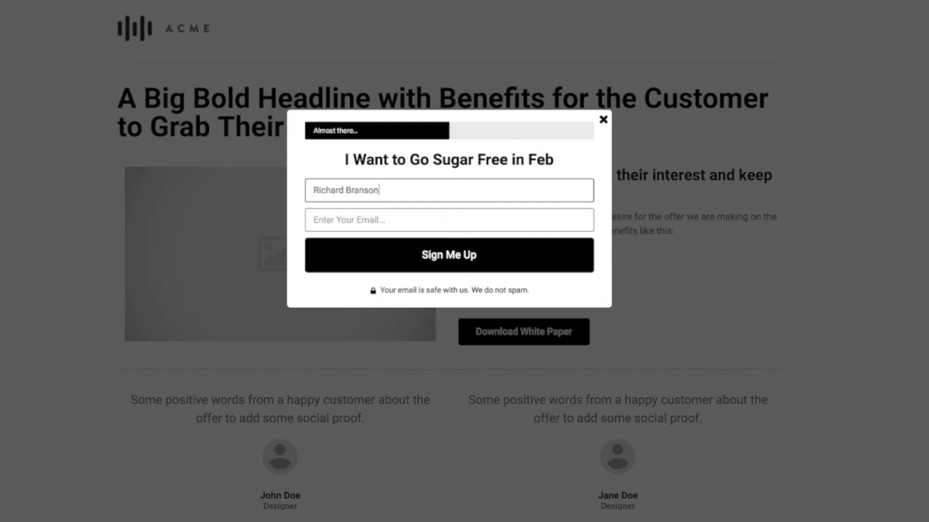
pyautogui.press('Tab')
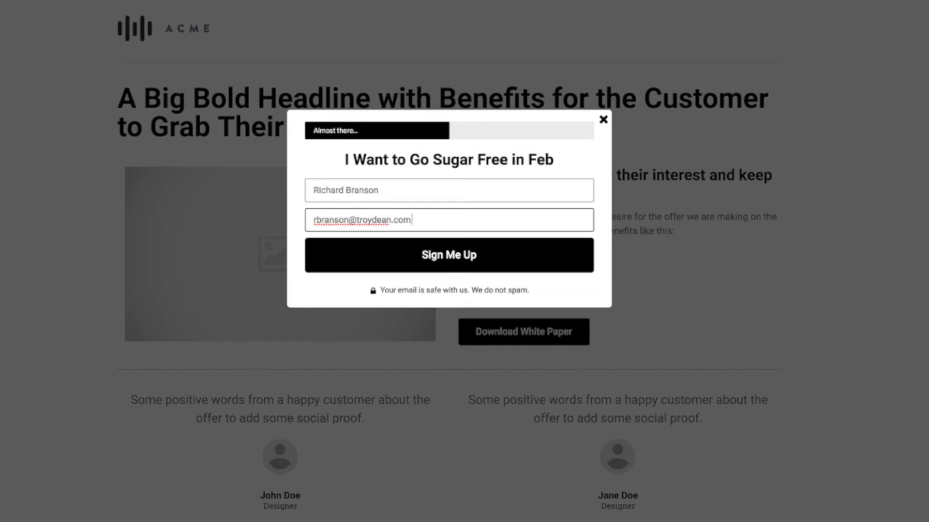
pyautogui.click(453, 256)
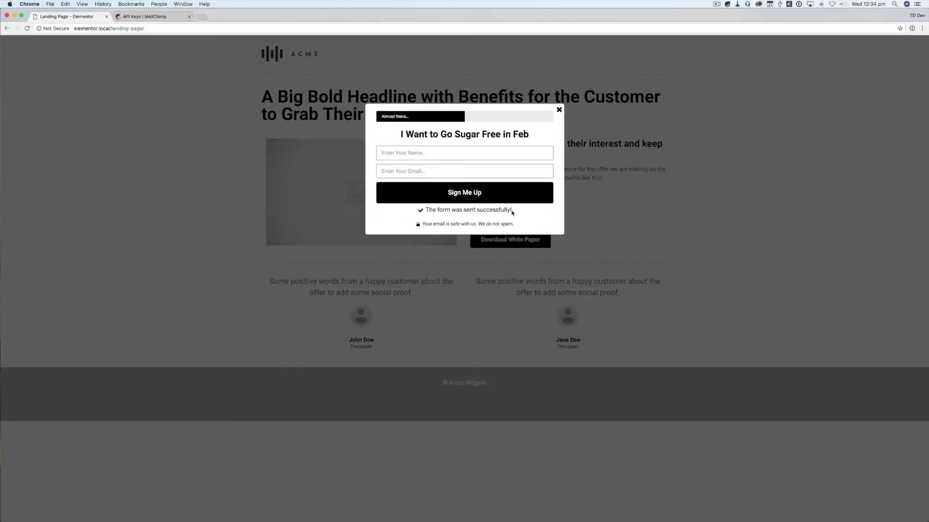
# Step: Return to MailChimp and open its account dashboard
pyautogui.click(145, 17)
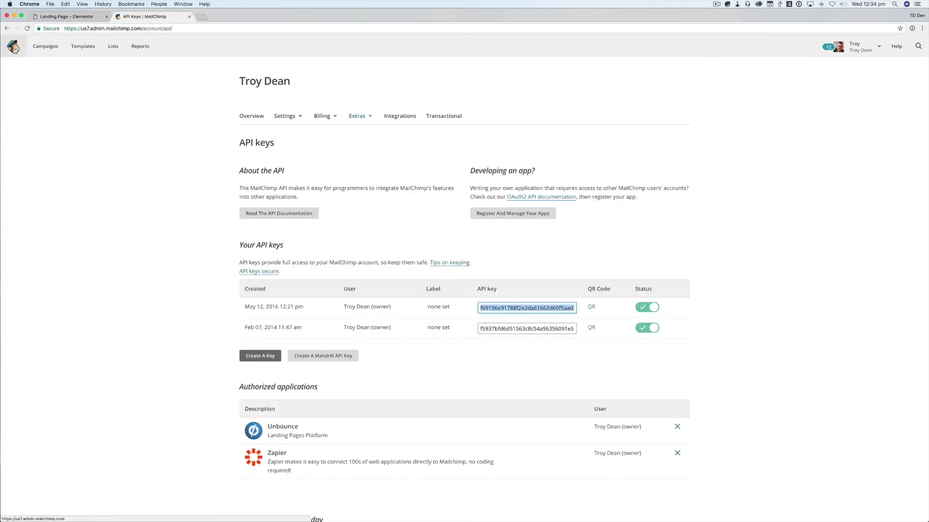
pyautogui.click(14, 47)
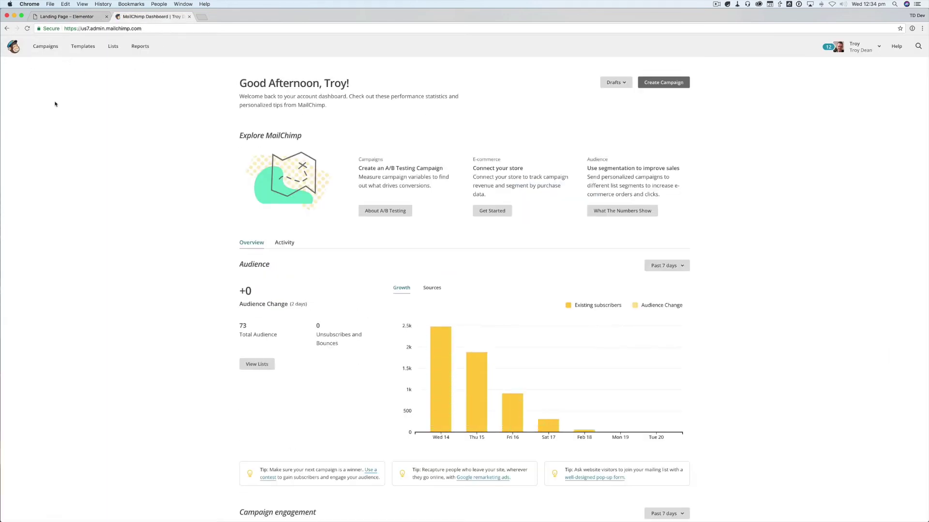